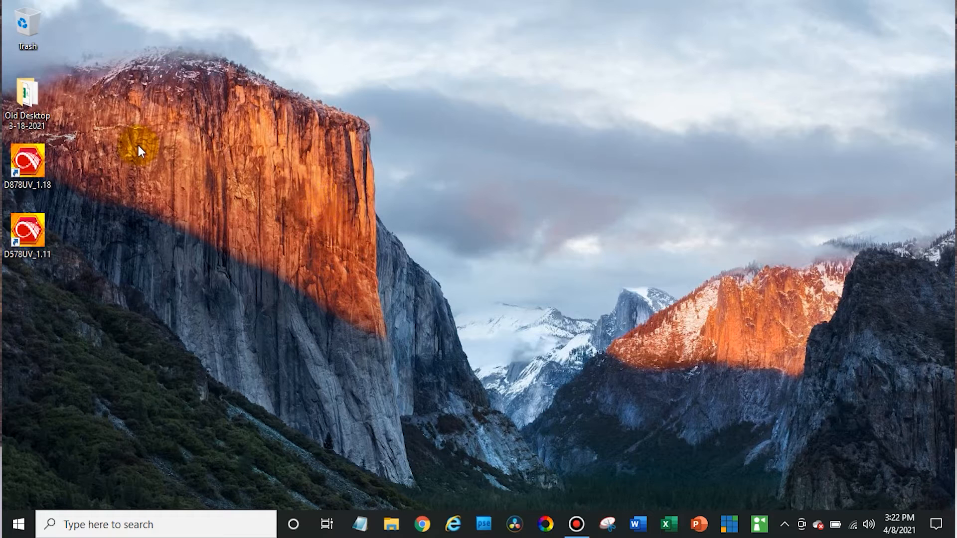
Start the D878UV_1.18 programming software and set its communication port to COM3.
double_click(20, 175)
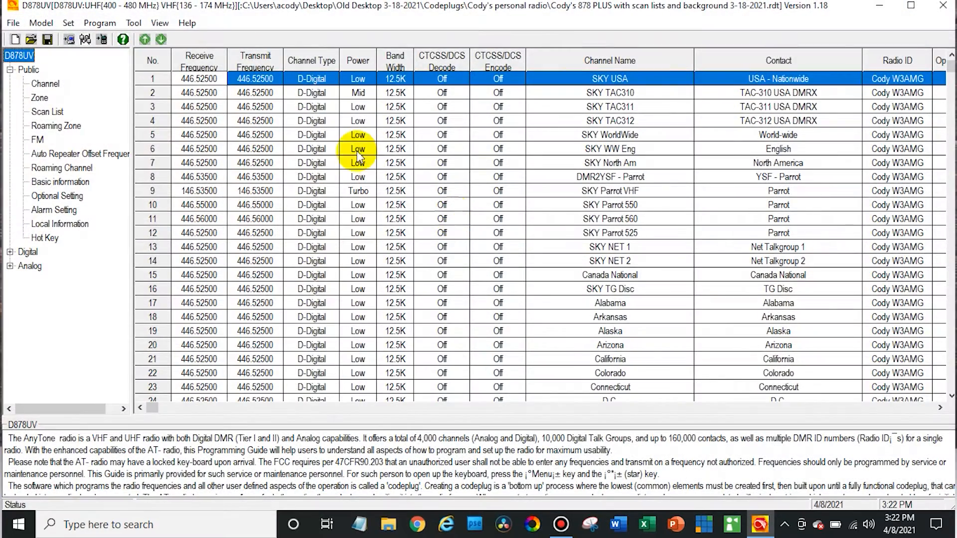
left_click(84, 39)
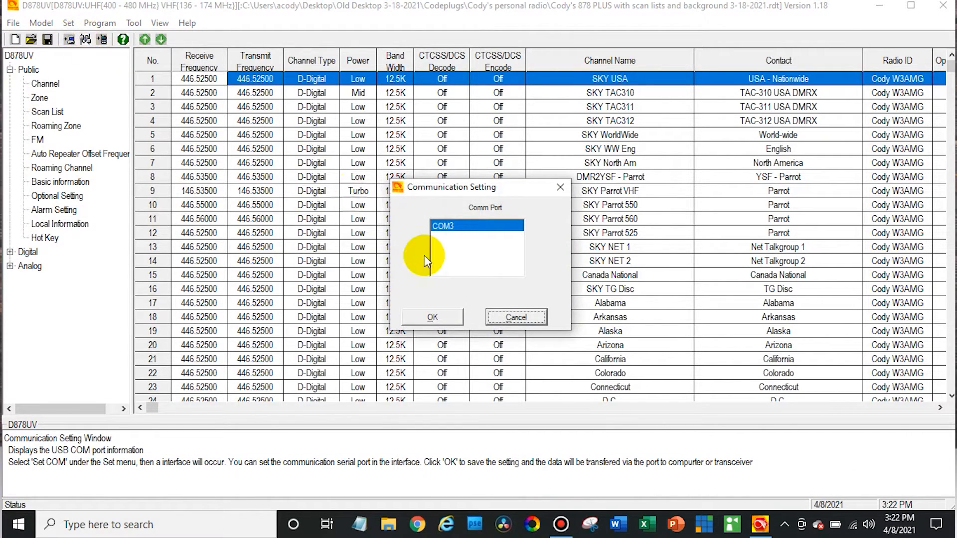
left_click(457, 317)
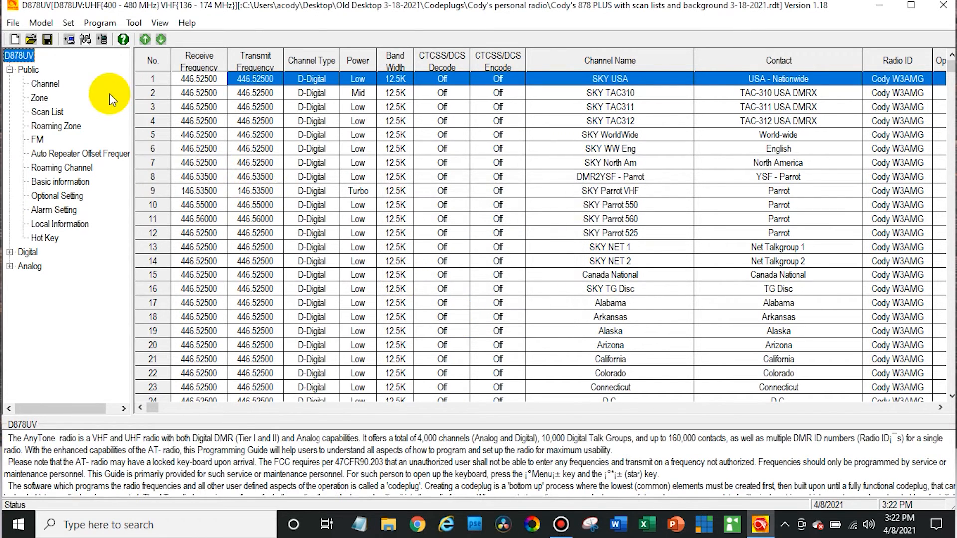
Read the data from the connected radio, including both Digital Contact List and Other Data.
left_click(66, 39)
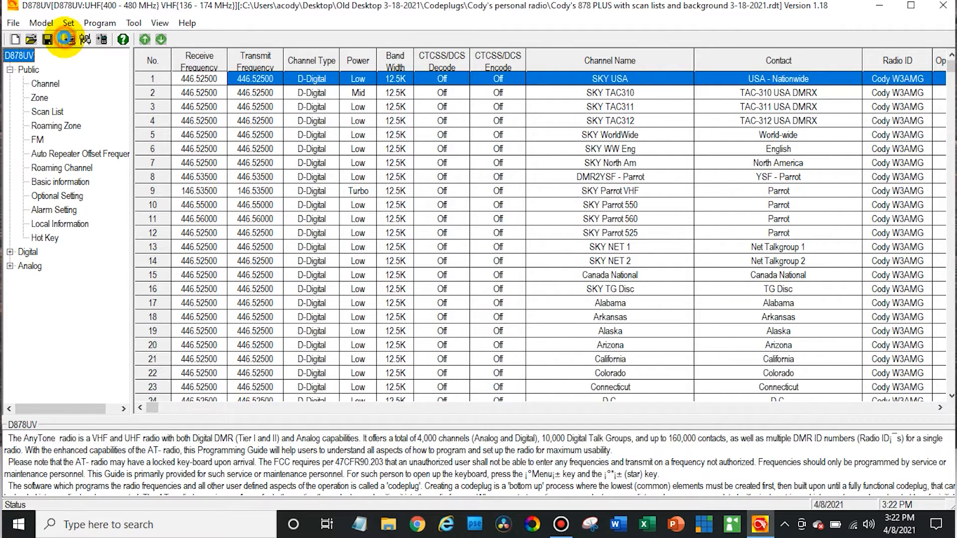
left_click(512, 305)
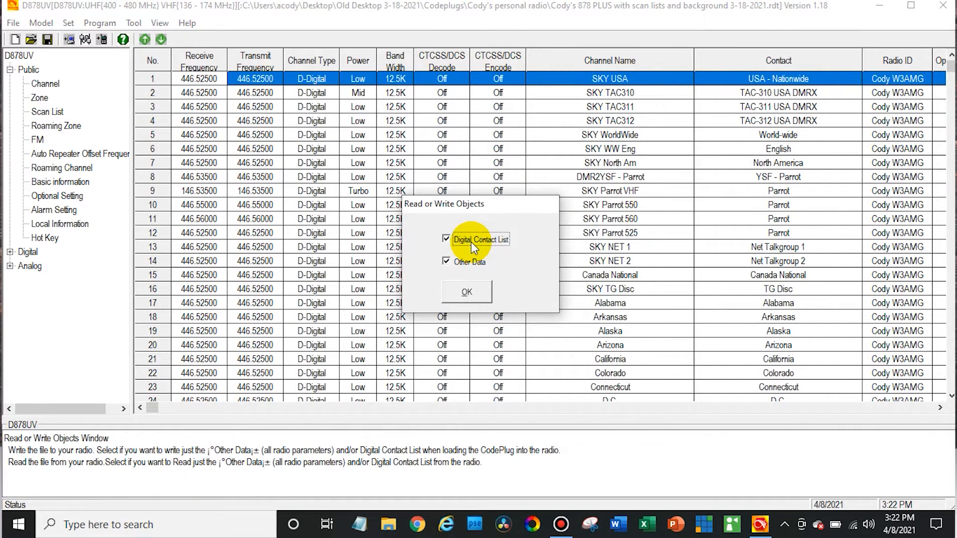
left_click(469, 292)
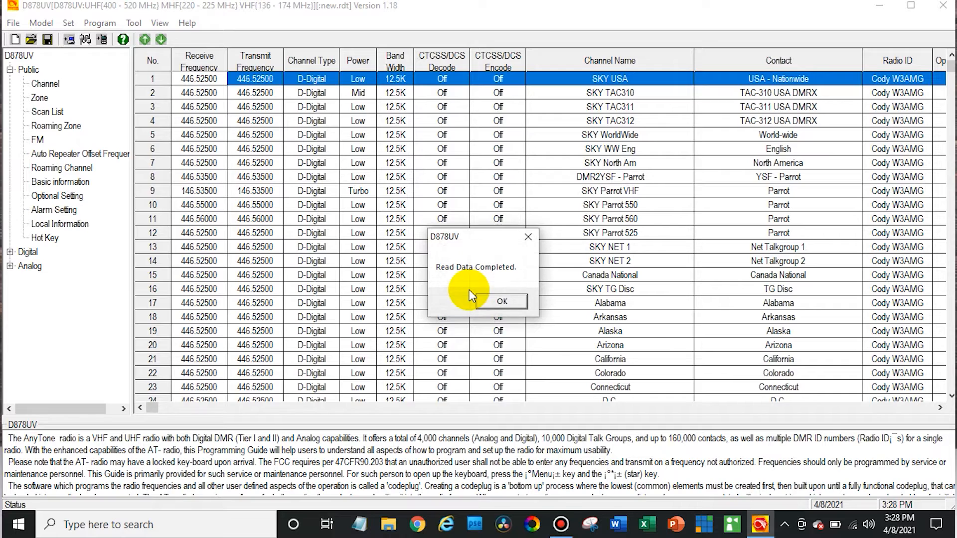
left_click(501, 302)
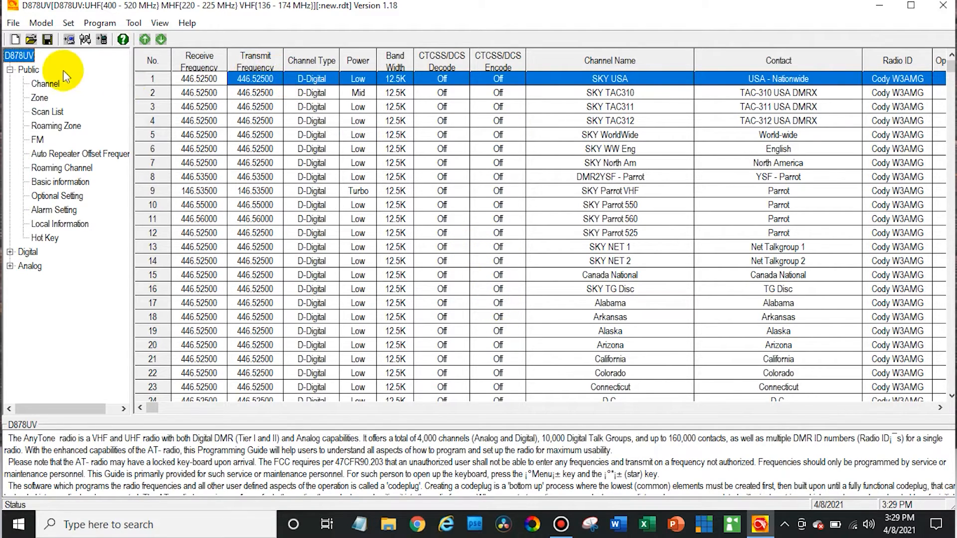
left_click(13, 24)
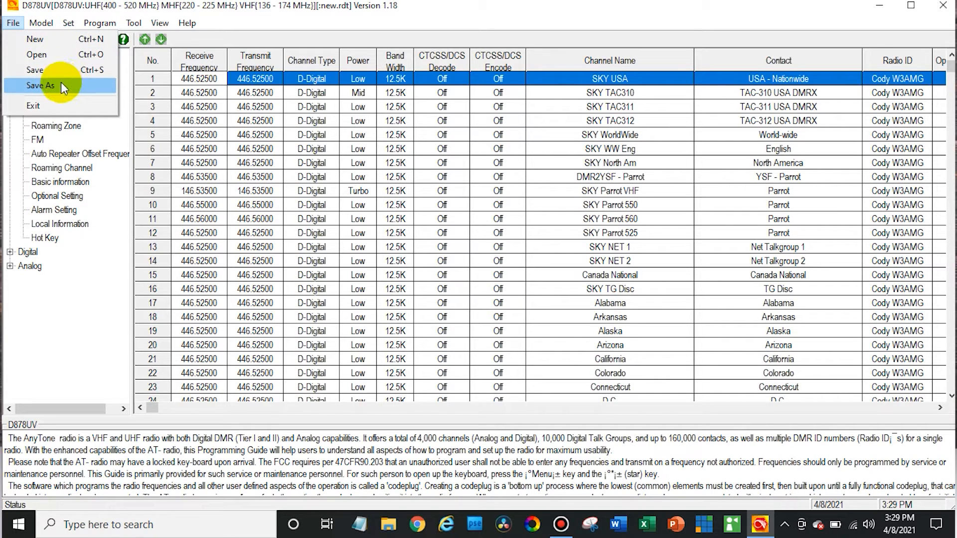
left_click(13, 24)
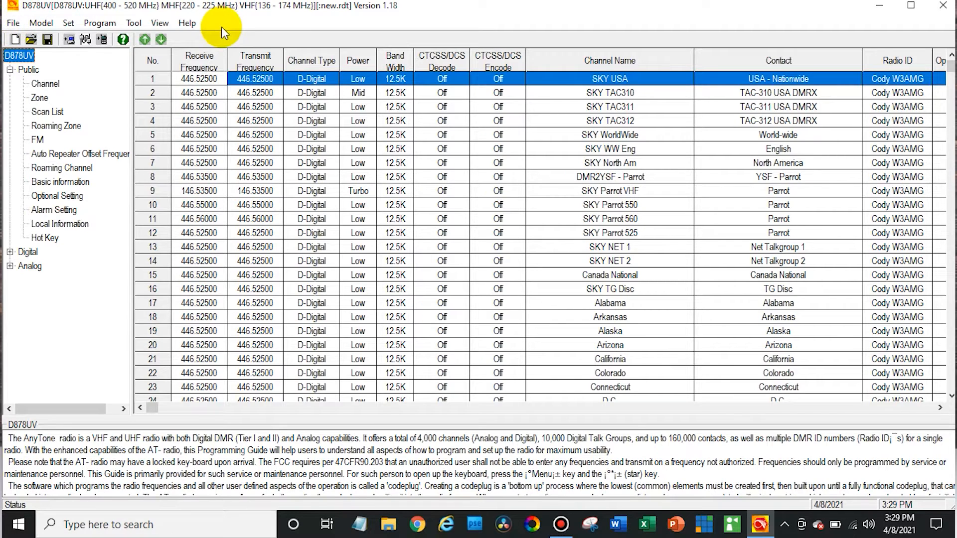
Export all radio data with the default CSV file names to the Desktop, naming the file list 878 PLUS.
left_click(134, 24)
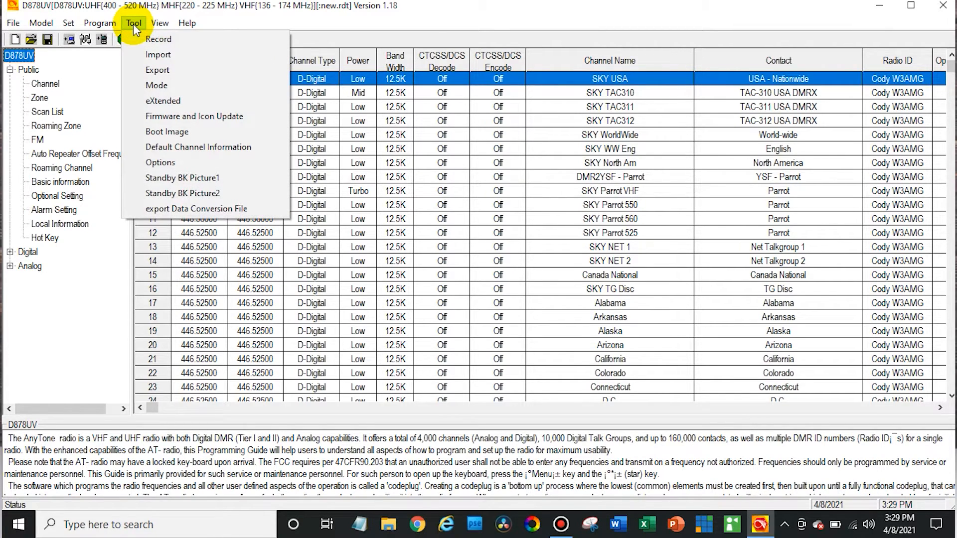
left_click(179, 74)
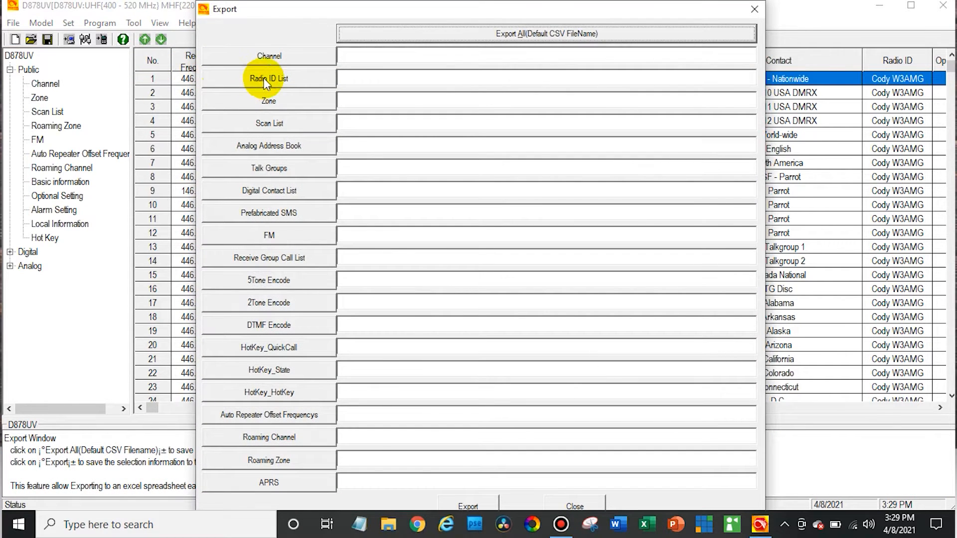
left_click(474, 36)
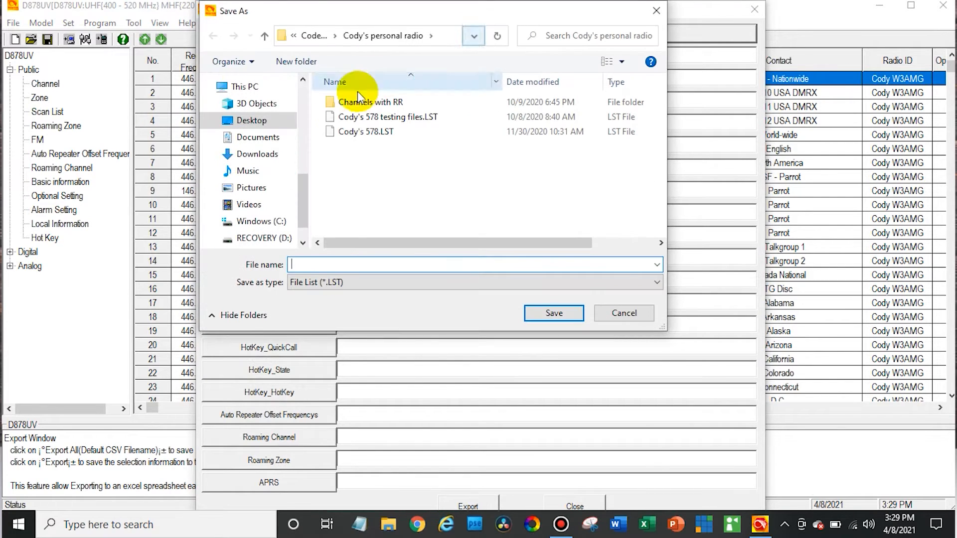
left_click(252, 122)
left_click(349, 260)
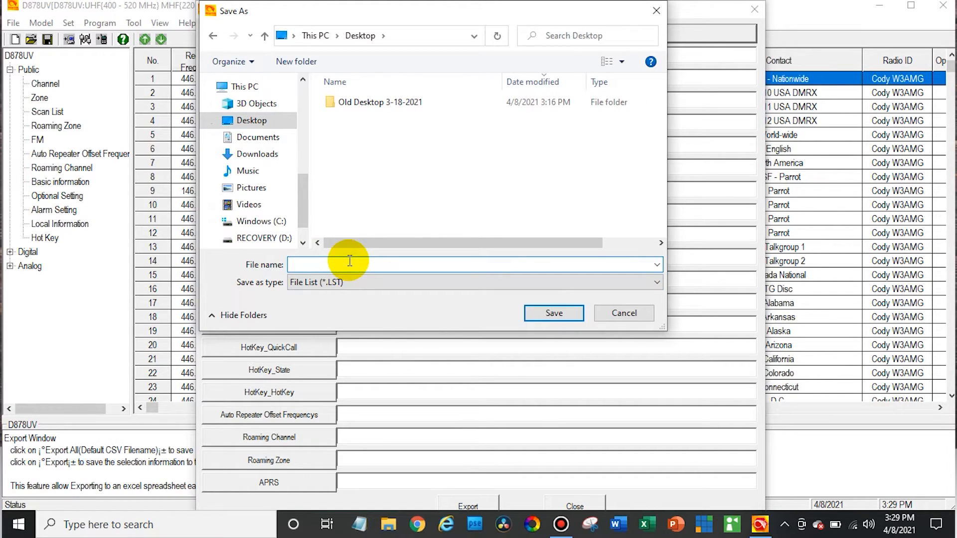
type("878")
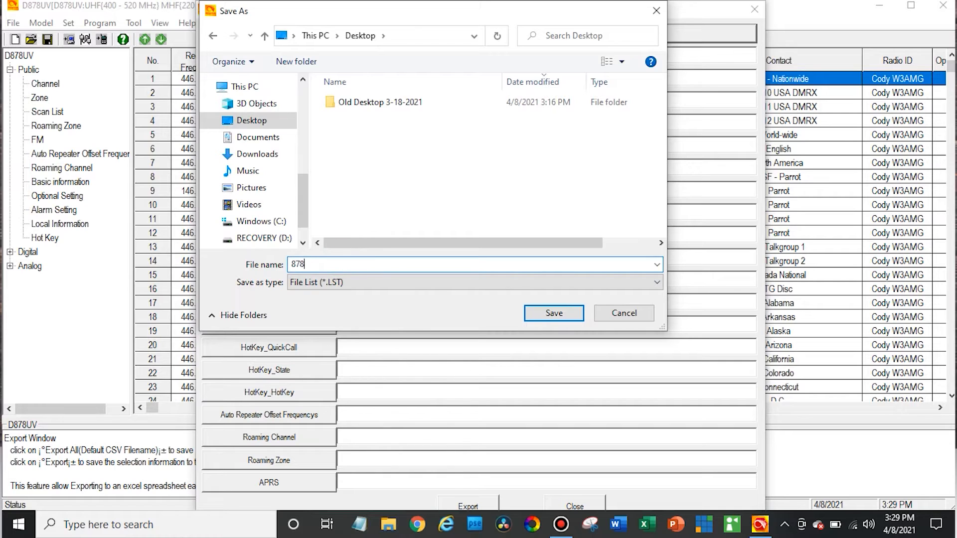
type(" PLUS")
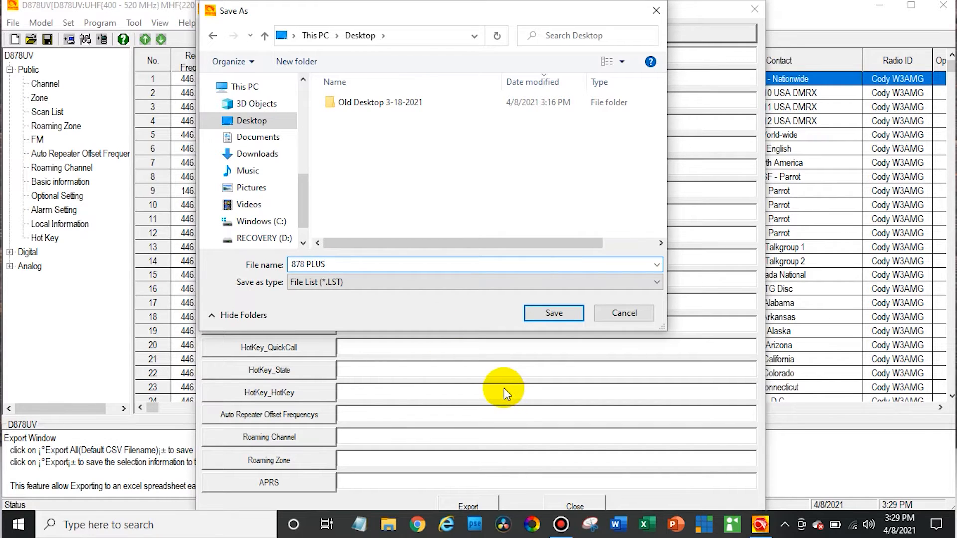
left_click(561, 315)
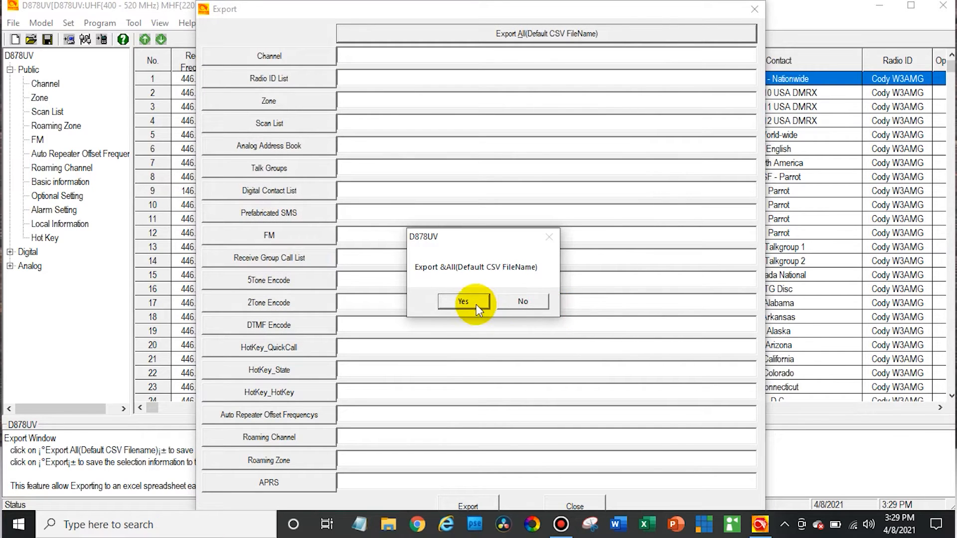
left_click(463, 302)
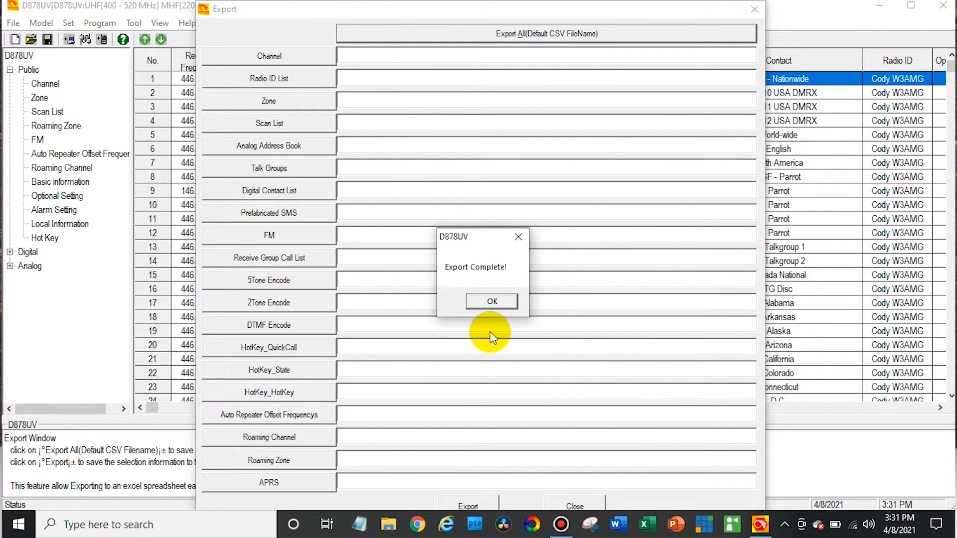
left_click(486, 304)
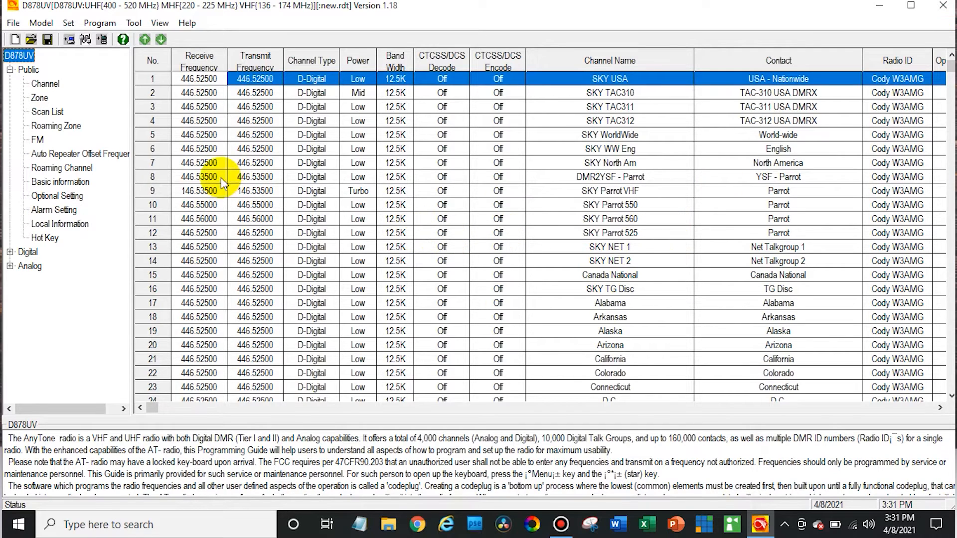
Close the D878UV programming software.
left_click(13, 23)
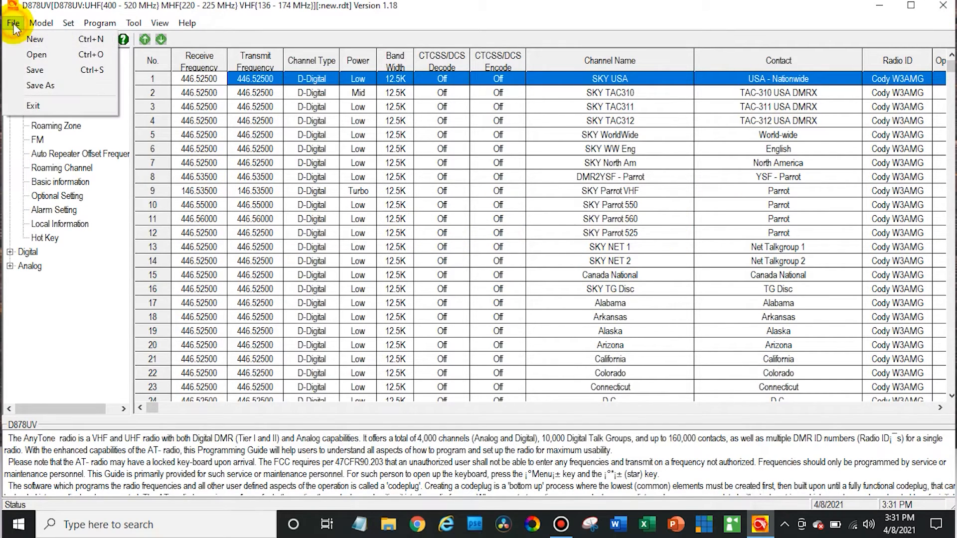
left_click(13, 24)
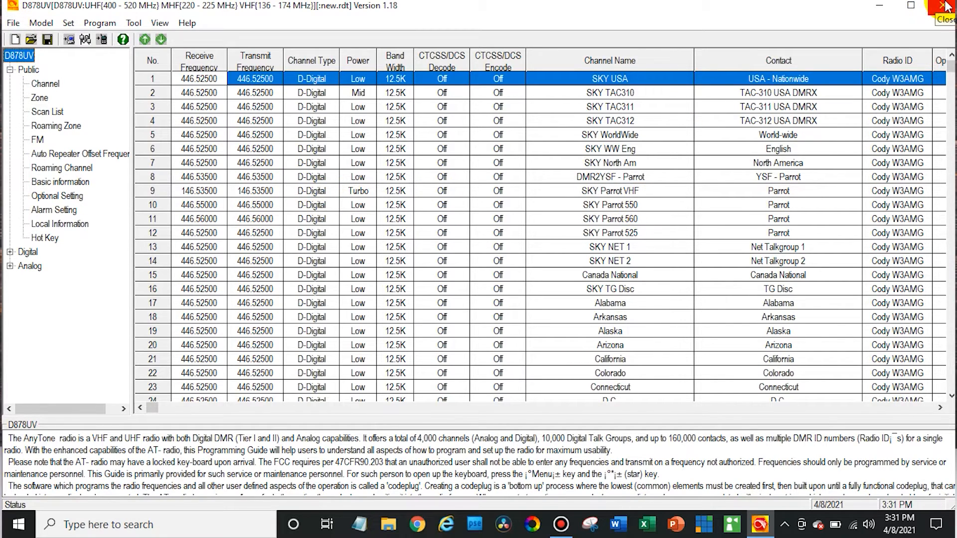
left_click(945, 6)
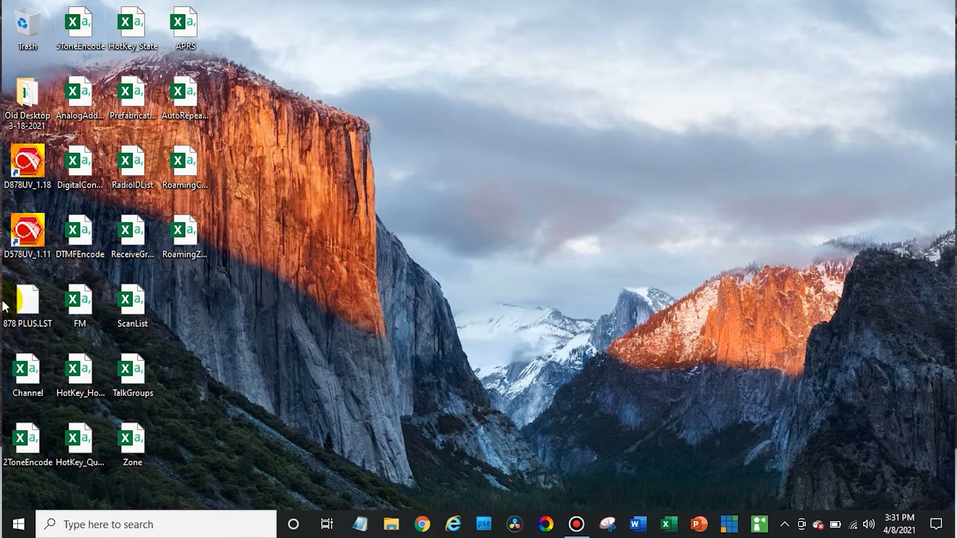
Create a desktop folder named 878 PLUS for the exported CSV and LST files.
right_click(271, 361)
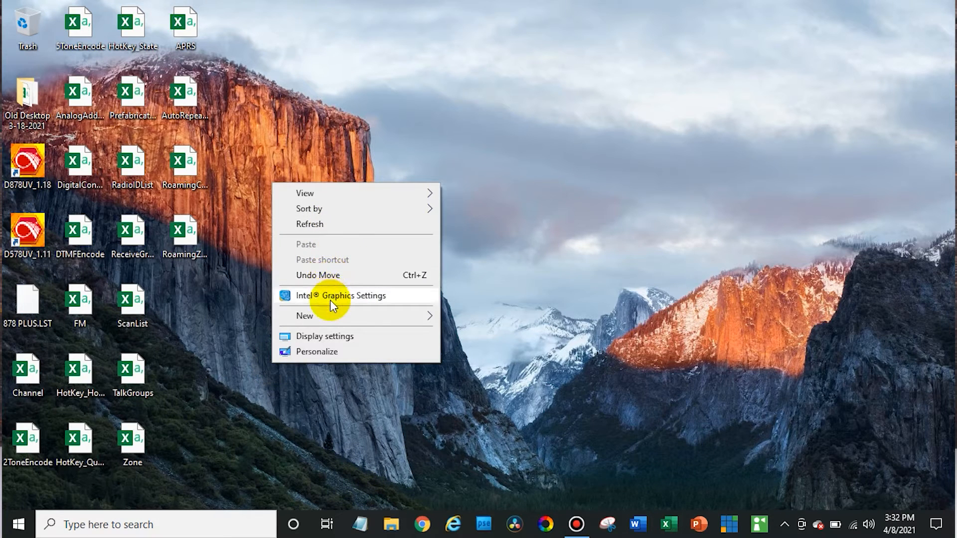
mouse_move(336, 315)
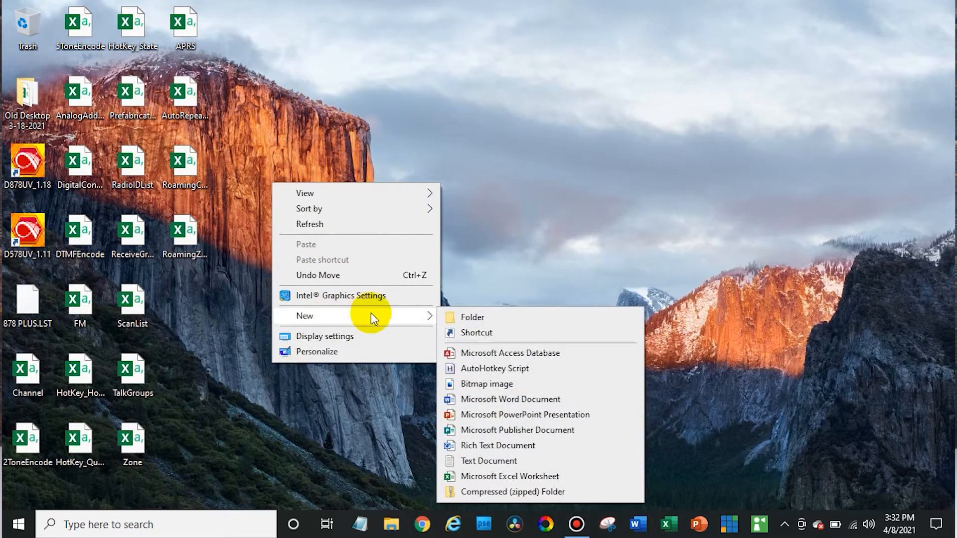
left_click(468, 319)
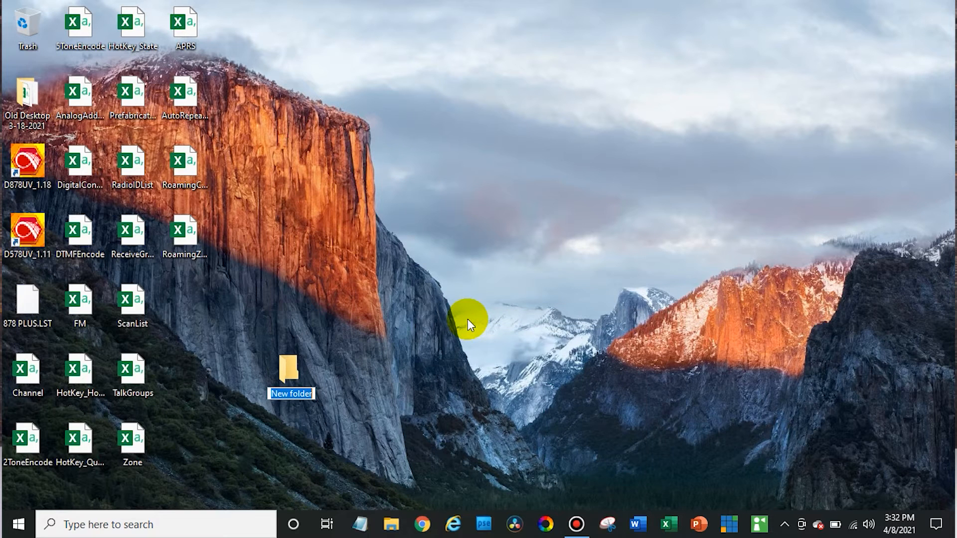
type("878 PL")
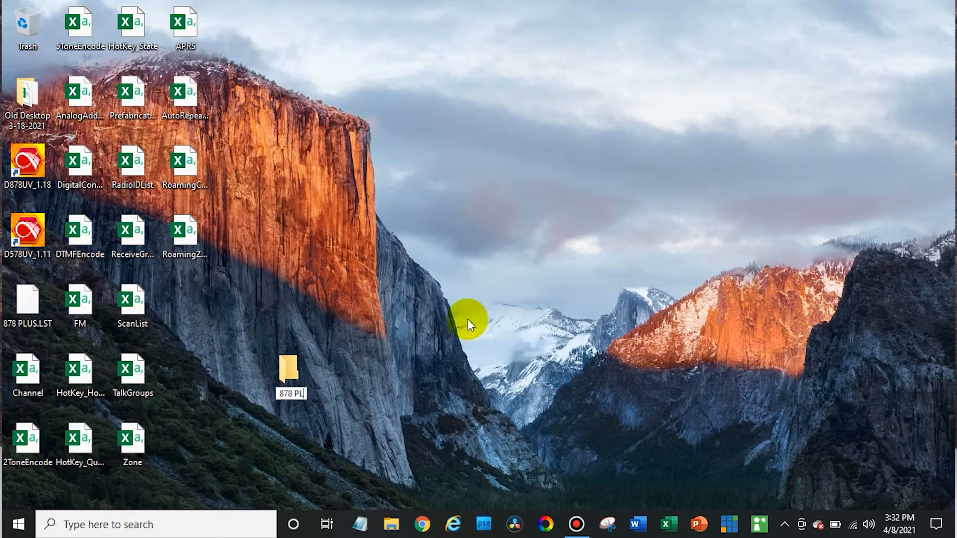
type("US")
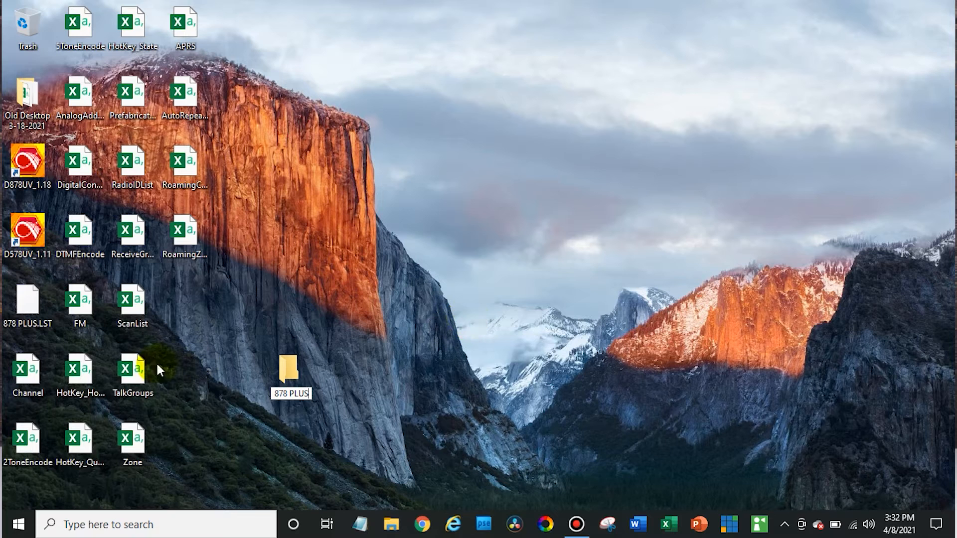
key("Return")
left_click_drag(231, 452, 35, 296)
left_click(167, 287)
Start the D578UV_1.11 programming software and set its communication port to COM3.
double_click(34, 224)
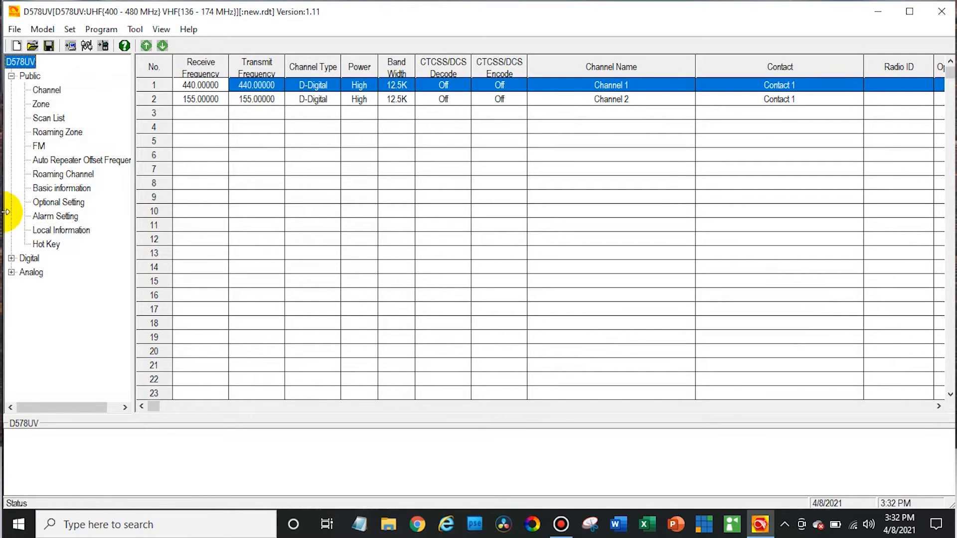
left_click(86, 46)
left_click(456, 289)
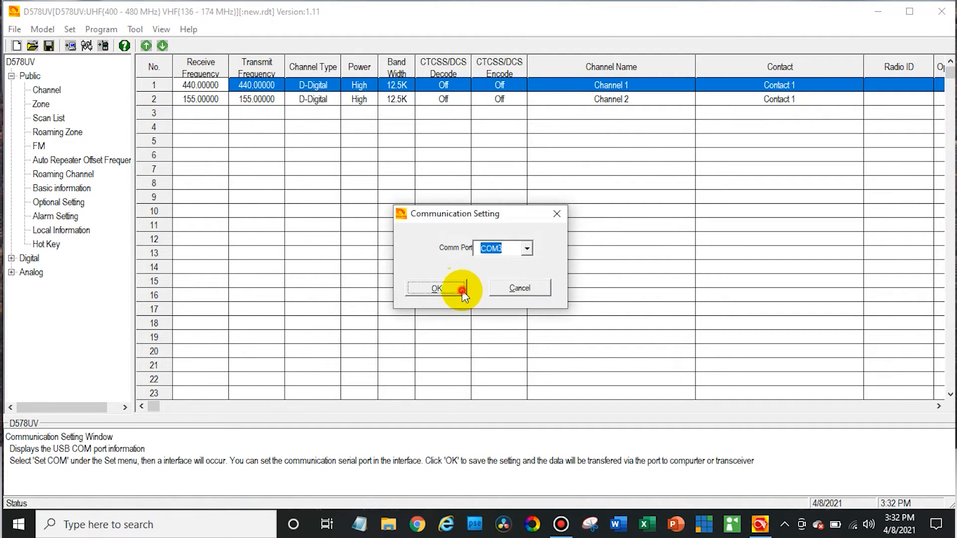
Read the data from the connected 578 radio with only Other Data included, not the Digital Contact List.
left_click(73, 49)
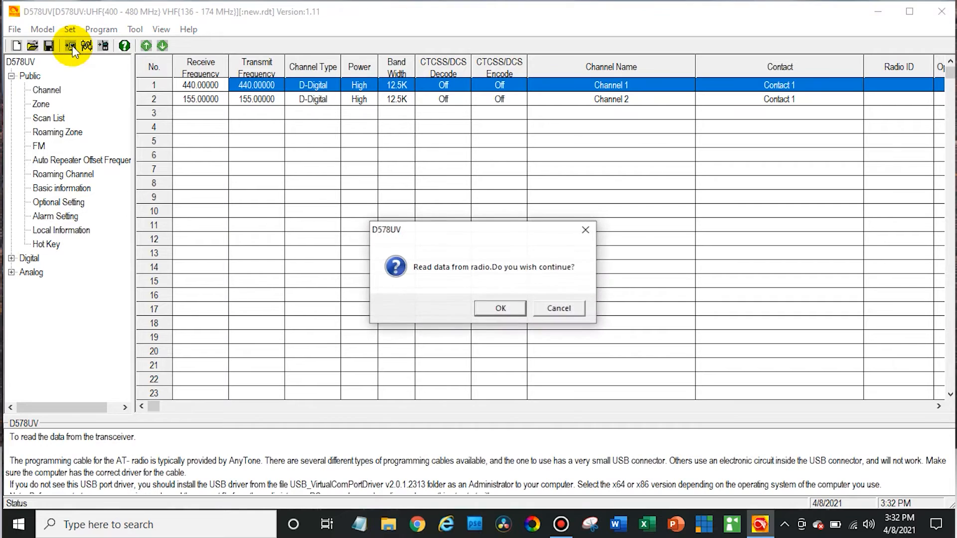
left_click(510, 316)
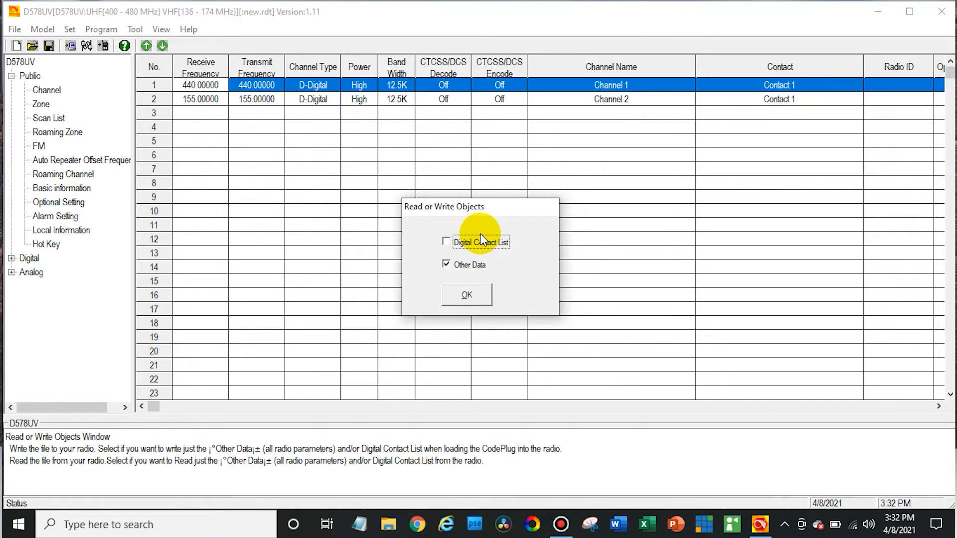
left_click(482, 301)
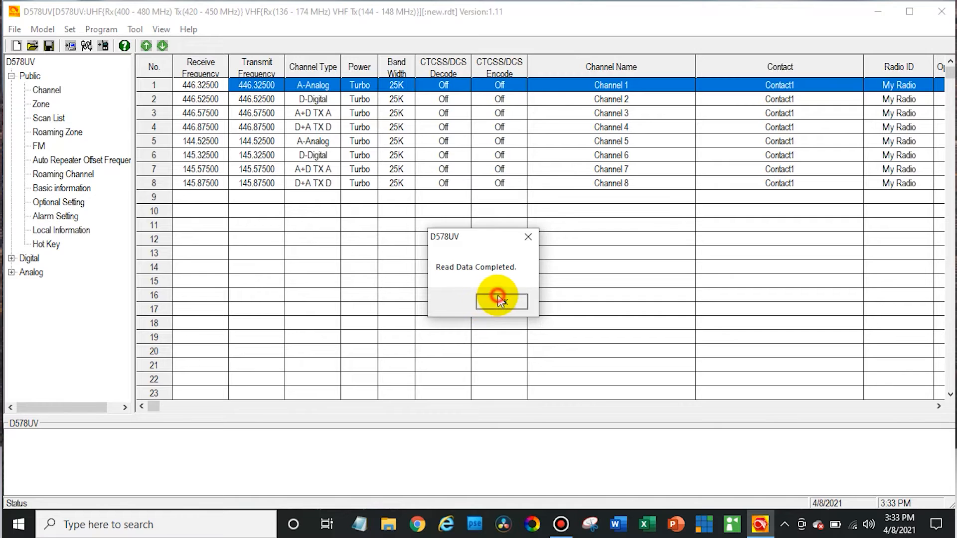
left_click(493, 301)
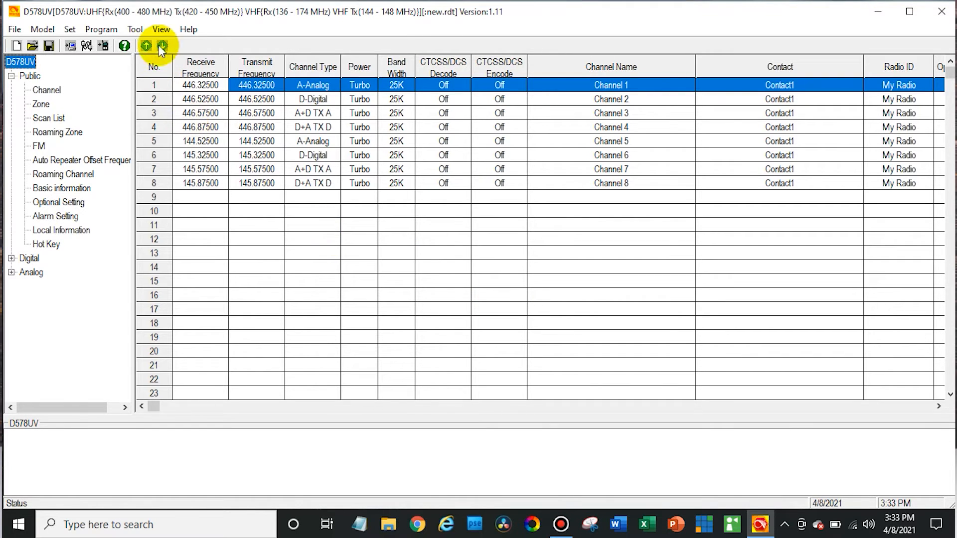
Import the 878 codeplug from the file list 878 PLUS.LST in the desktop folder 878 PLUS.
left_click(136, 29)
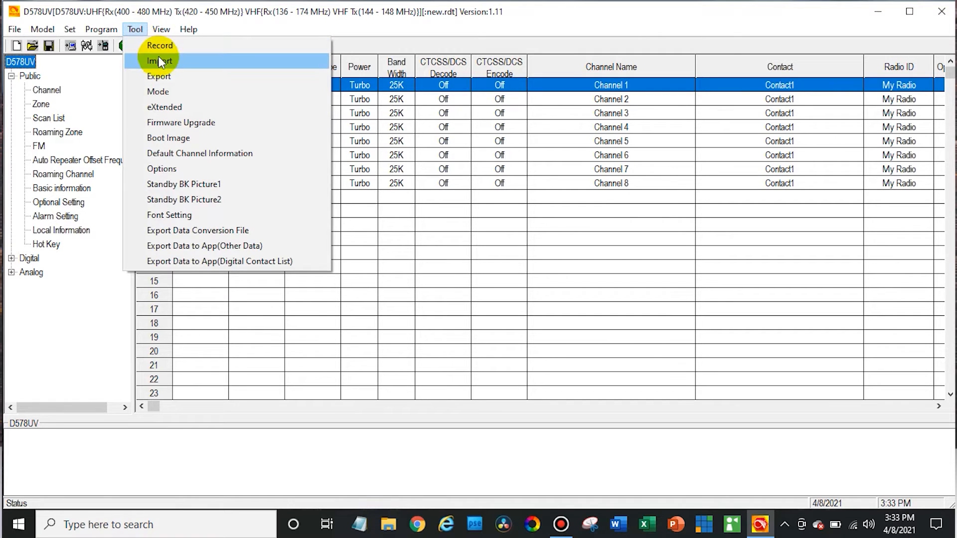
left_click(161, 62)
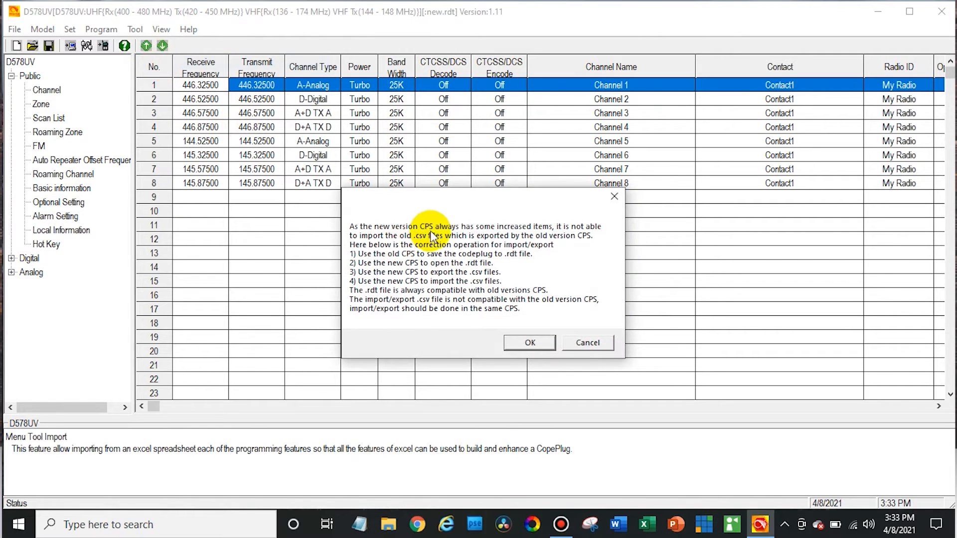
left_click(547, 346)
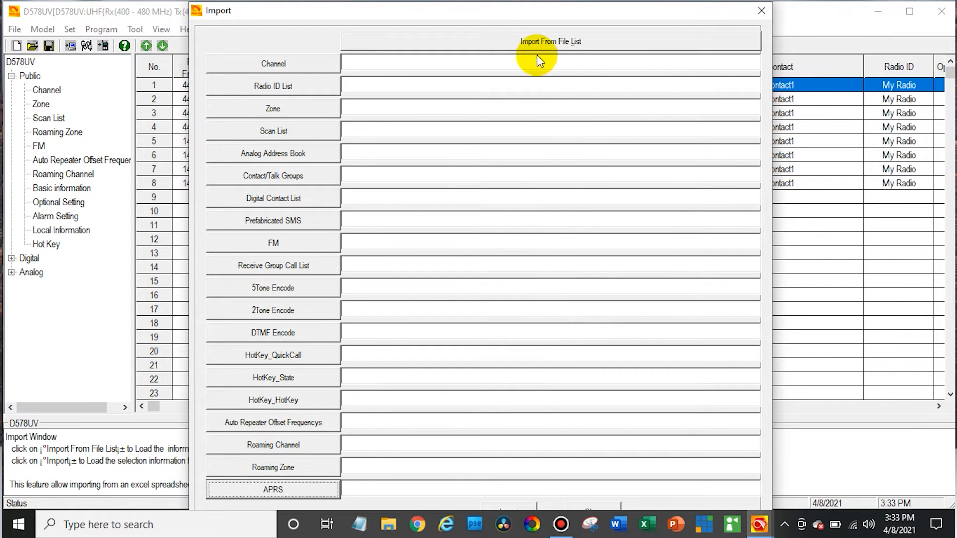
left_click(524, 45)
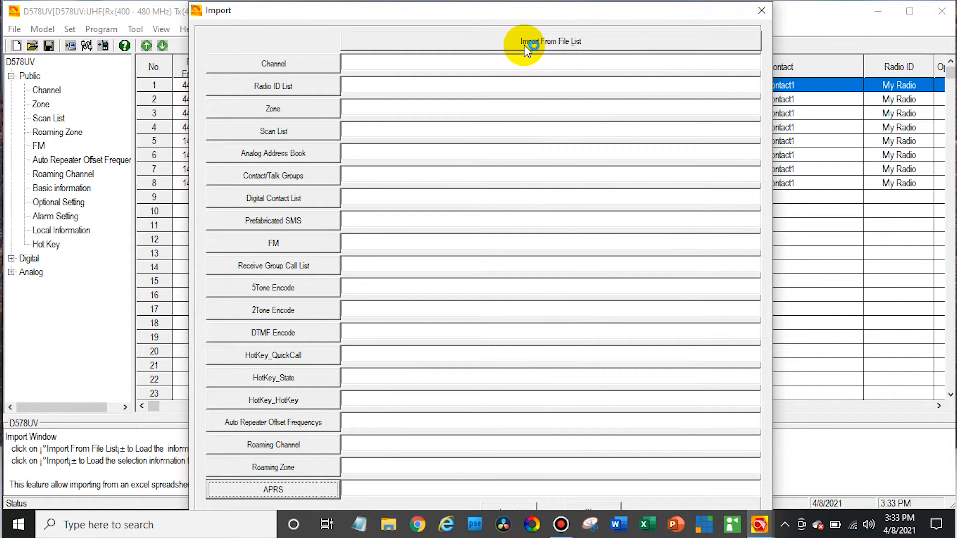
left_click(580, 39)
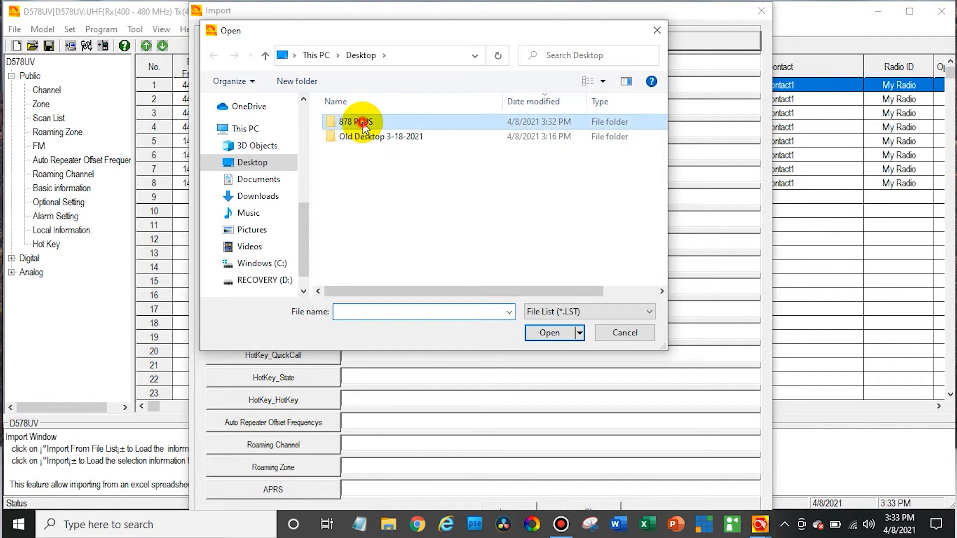
double_click(362, 122)
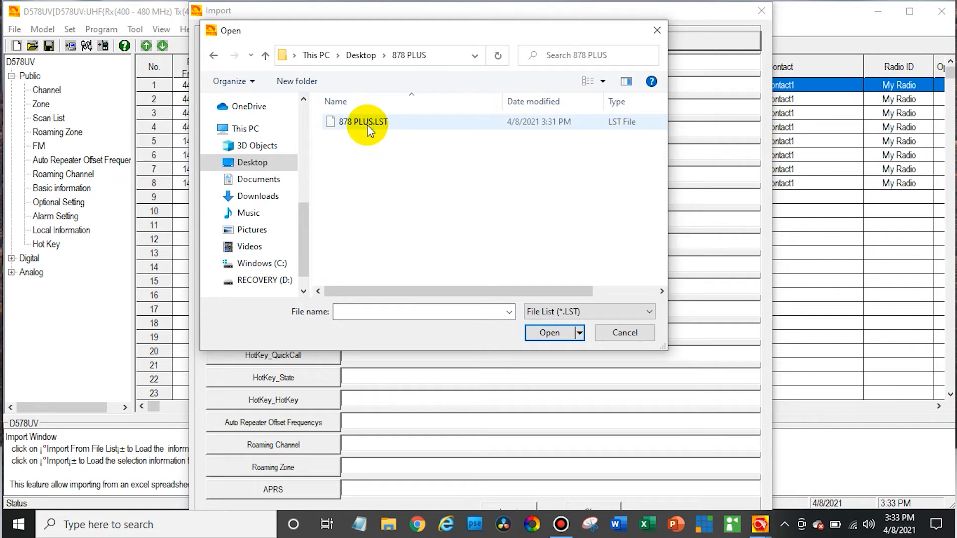
left_click(367, 125)
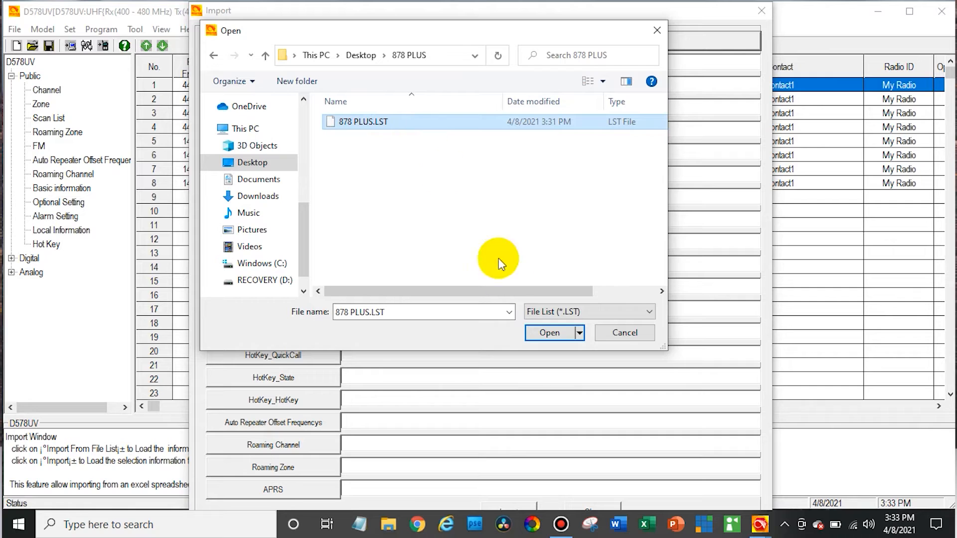
left_click(544, 335)
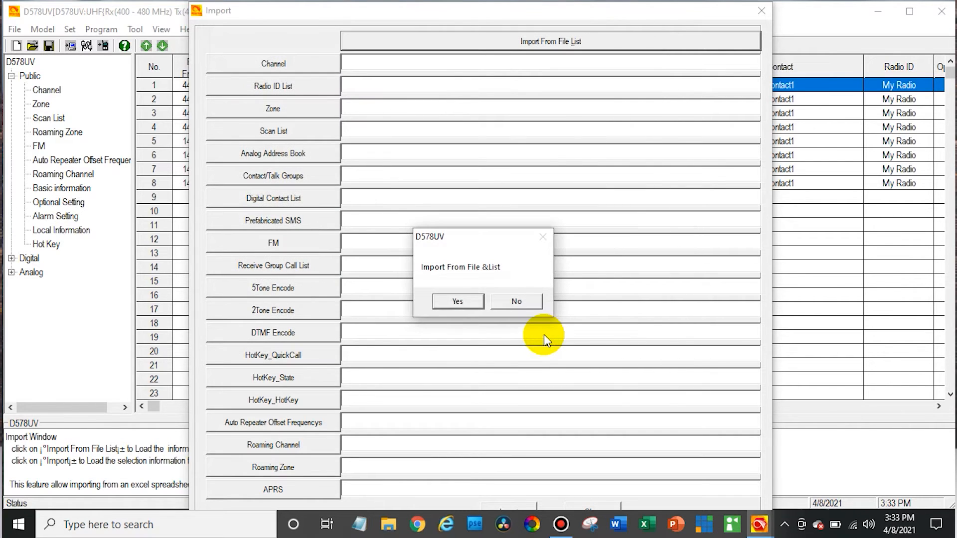
left_click(450, 299)
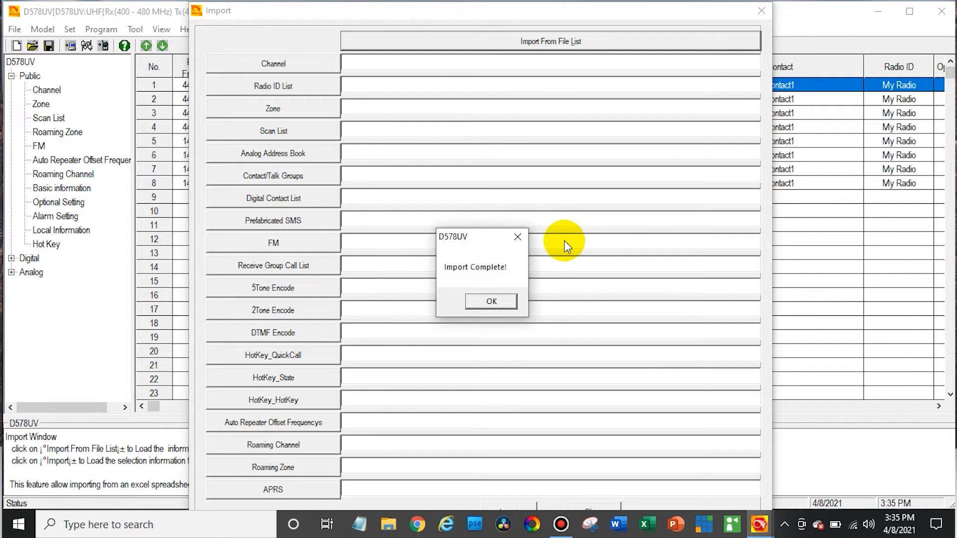
left_click(499, 302)
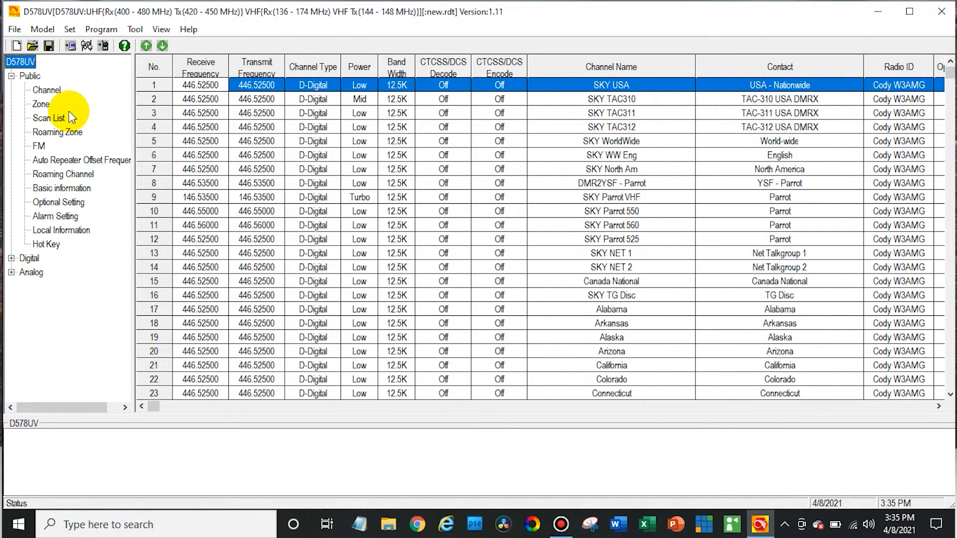
Check the imported zone list and channel list.
left_click(44, 105)
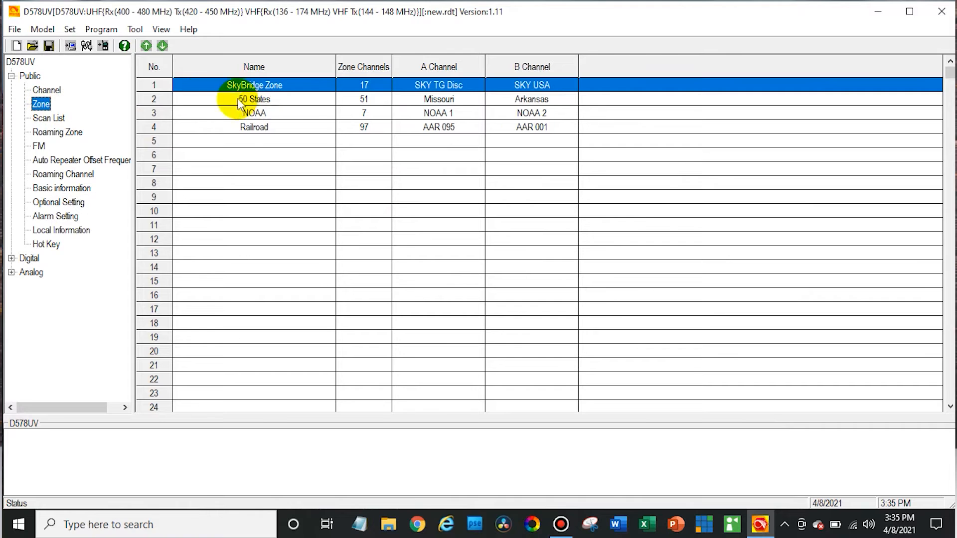
left_click(36, 78)
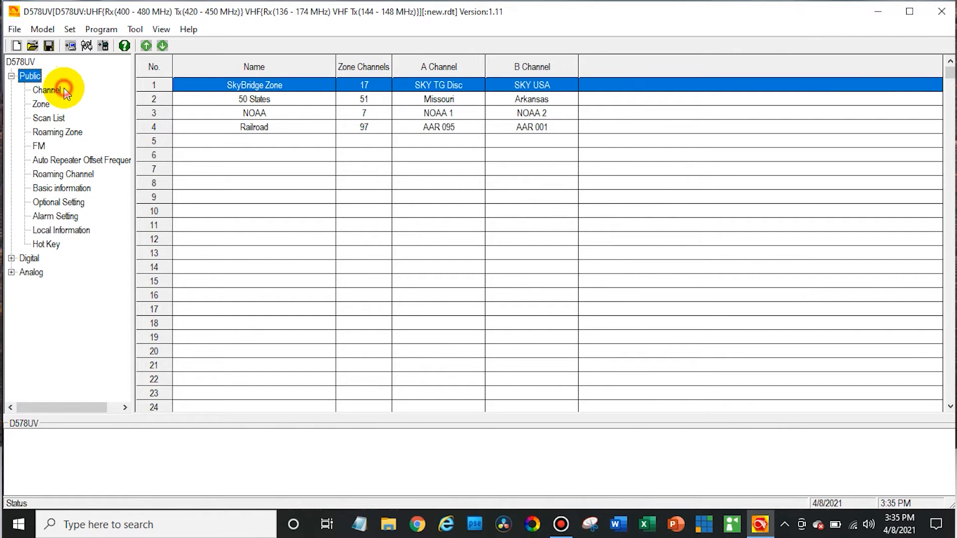
left_click(55, 91)
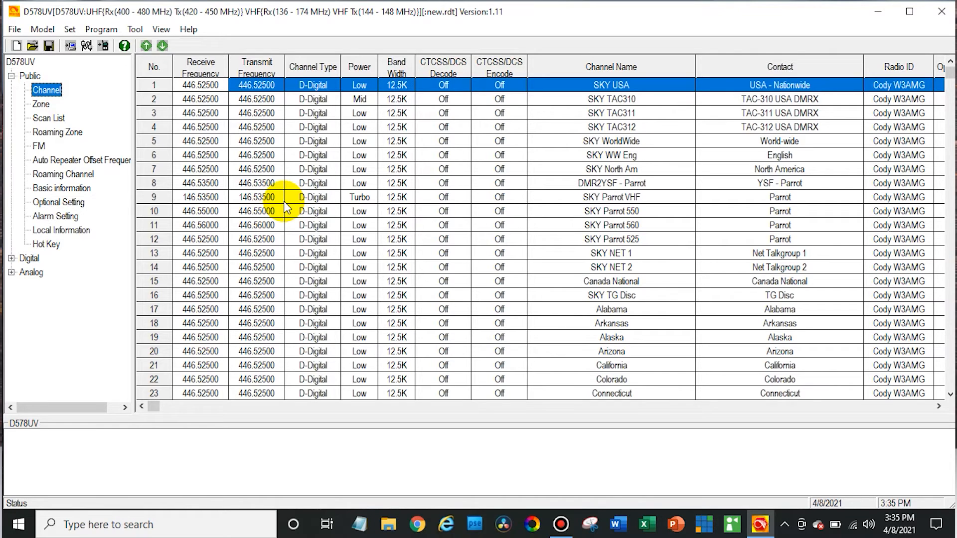
Set the Work Mode display mode to Channel in the optional settings, and look over the optional settings once more.
left_click(52, 205)
double_click(53, 205)
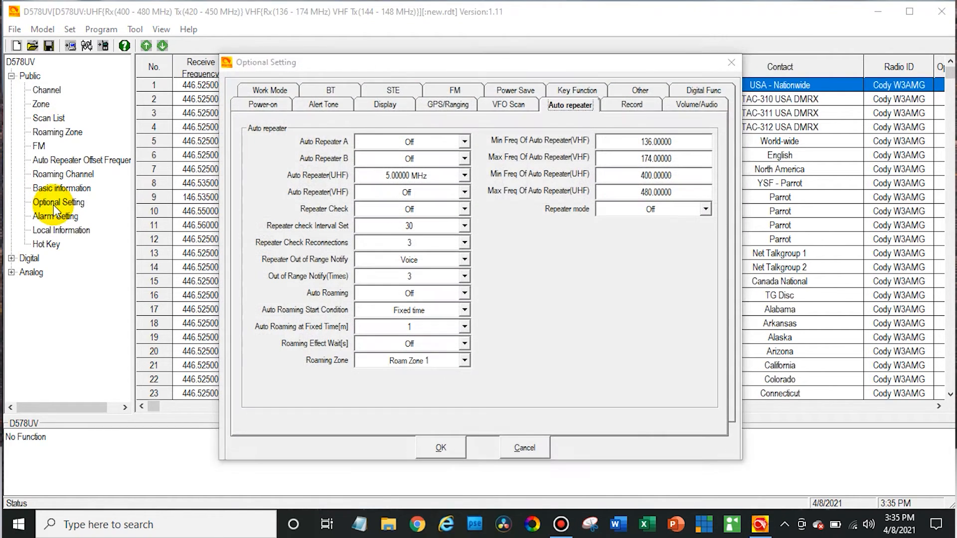
left_click(273, 92)
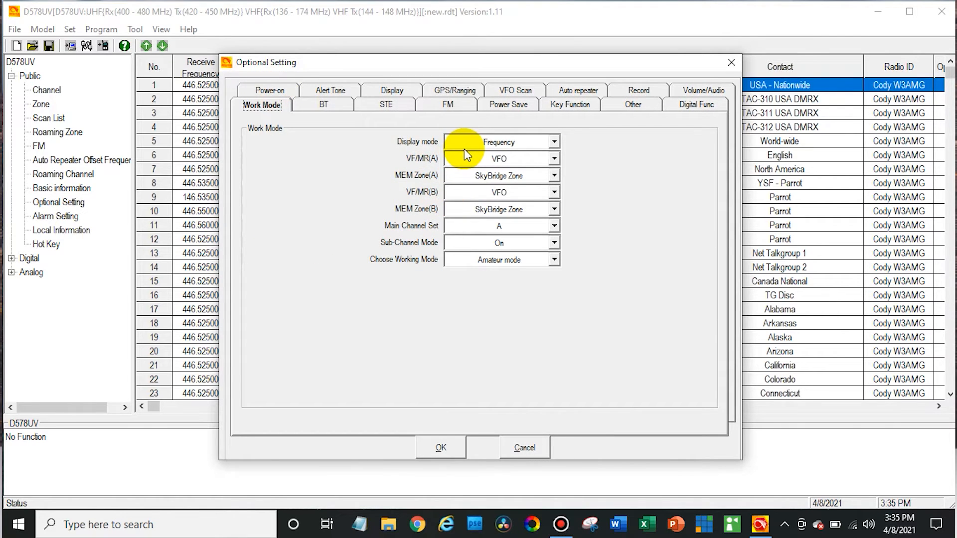
left_click(489, 147)
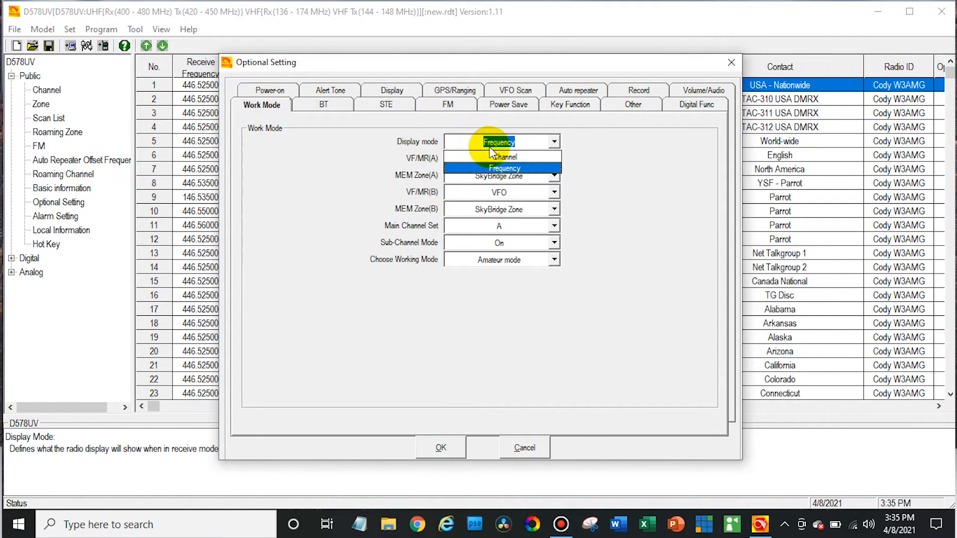
left_click(492, 157)
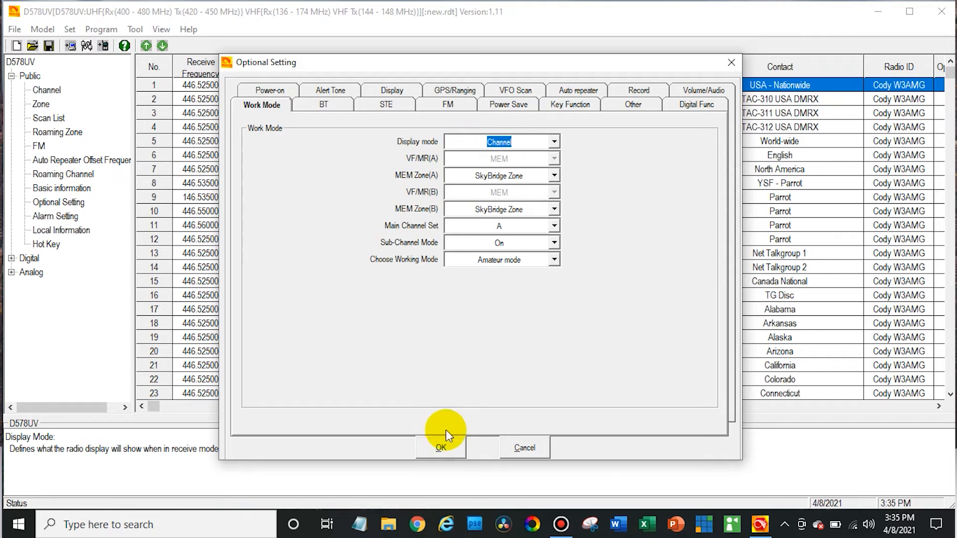
left_click(443, 448)
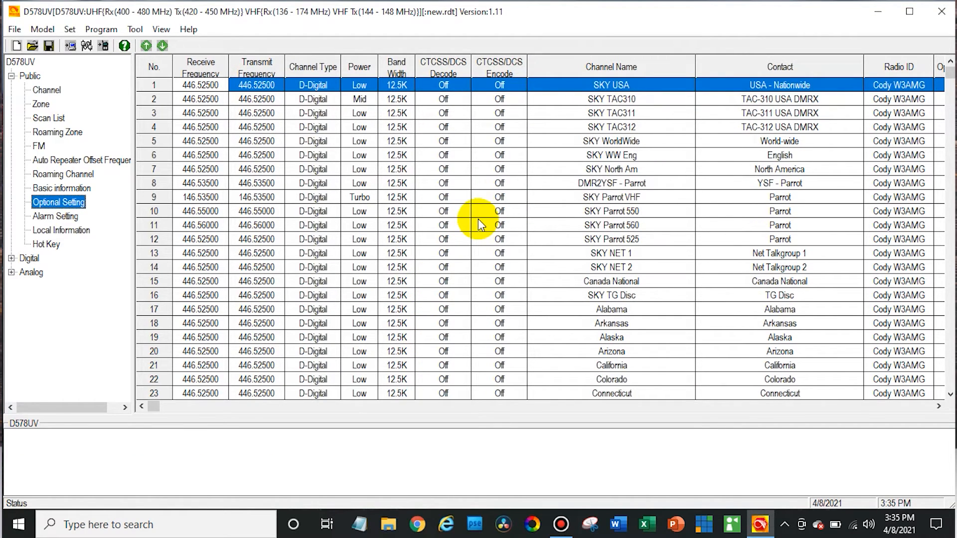
double_click(58, 202)
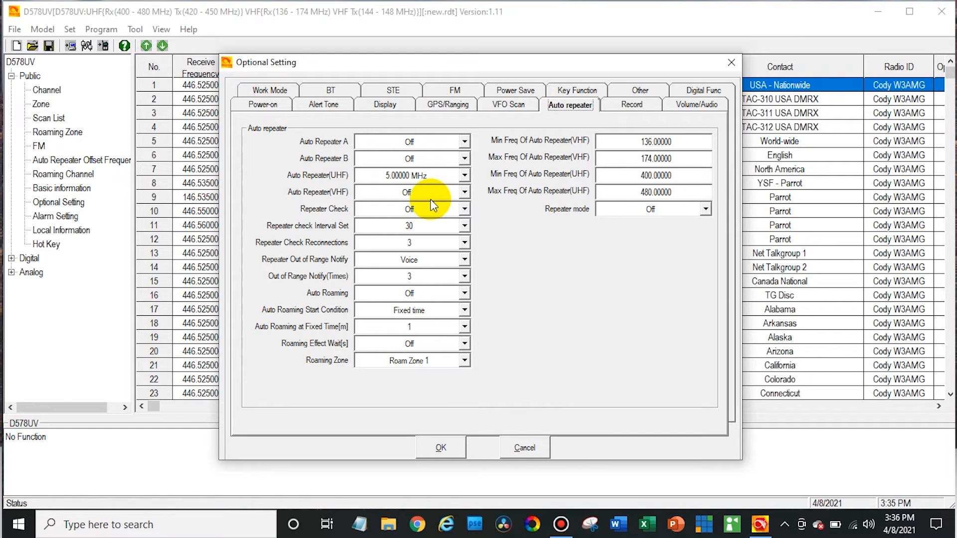
left_click(527, 452)
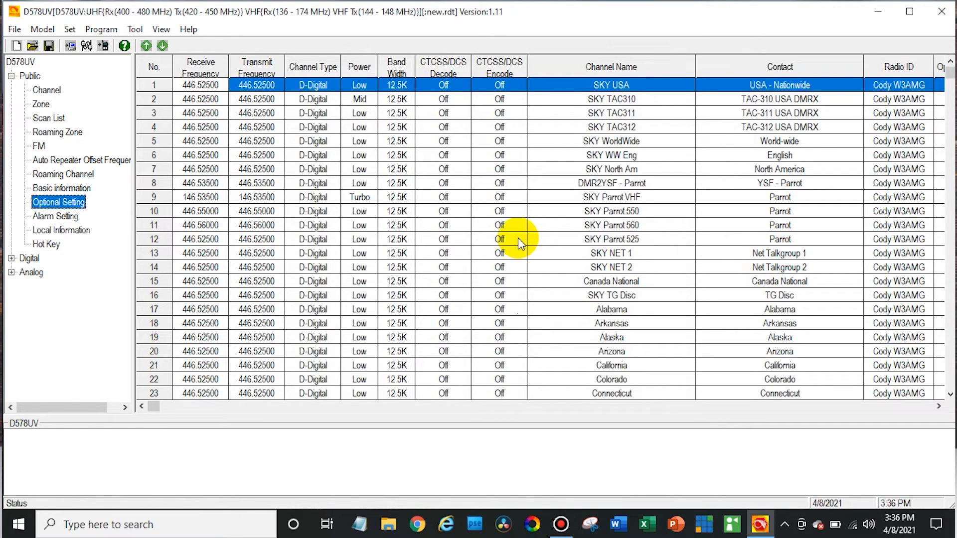
Write the codeplug to the 578 radio over COM3 with only Other Data included, not the Digital Contact List.
left_click(86, 45)
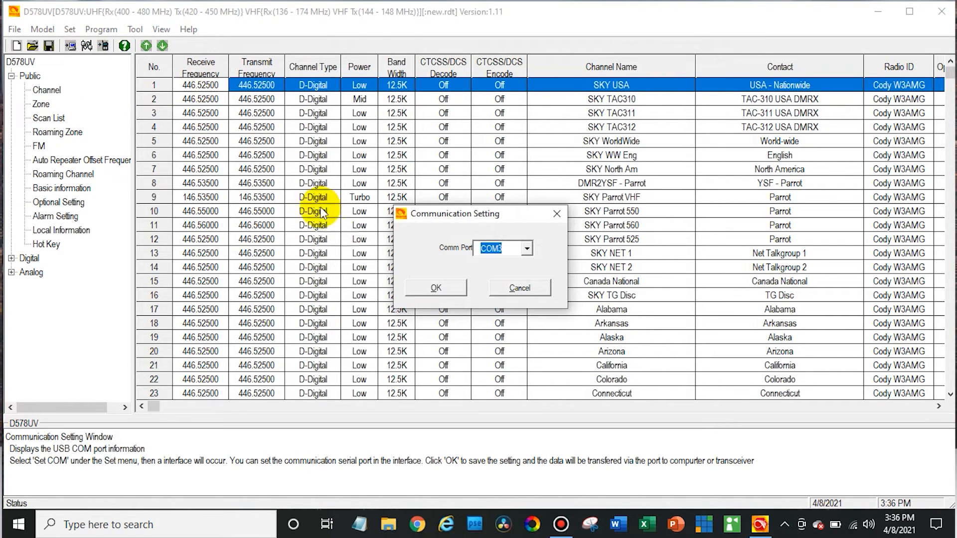
left_click(427, 289)
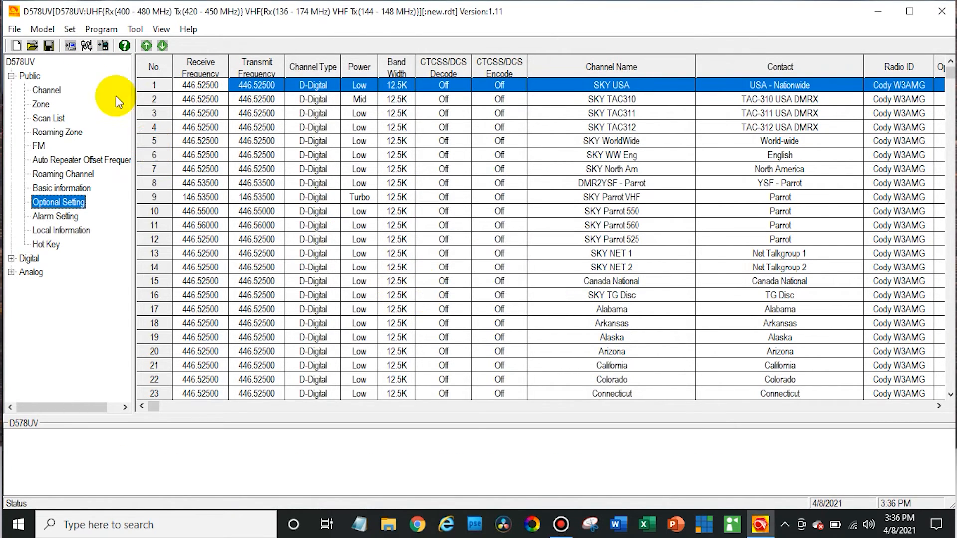
left_click(107, 50)
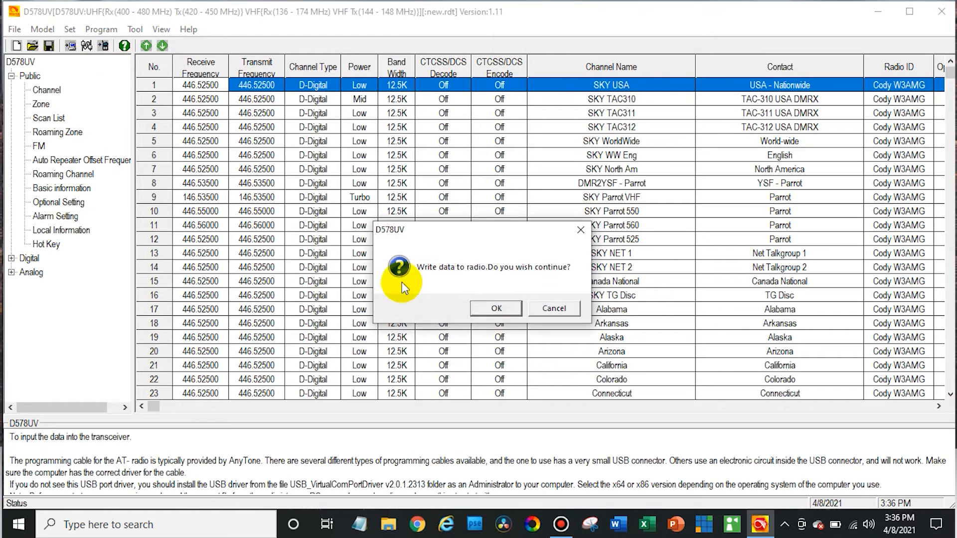
left_click(486, 310)
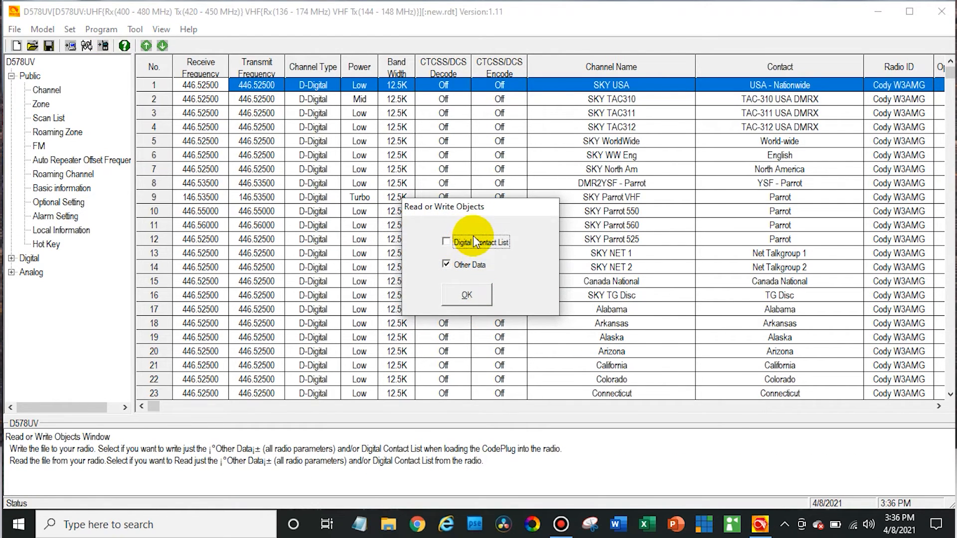
left_click(468, 297)
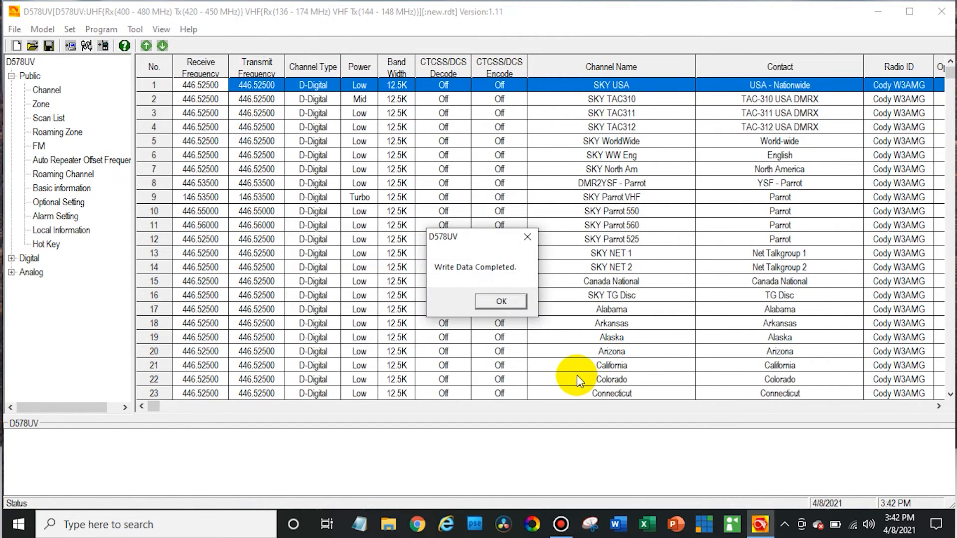
left_click(501, 301)
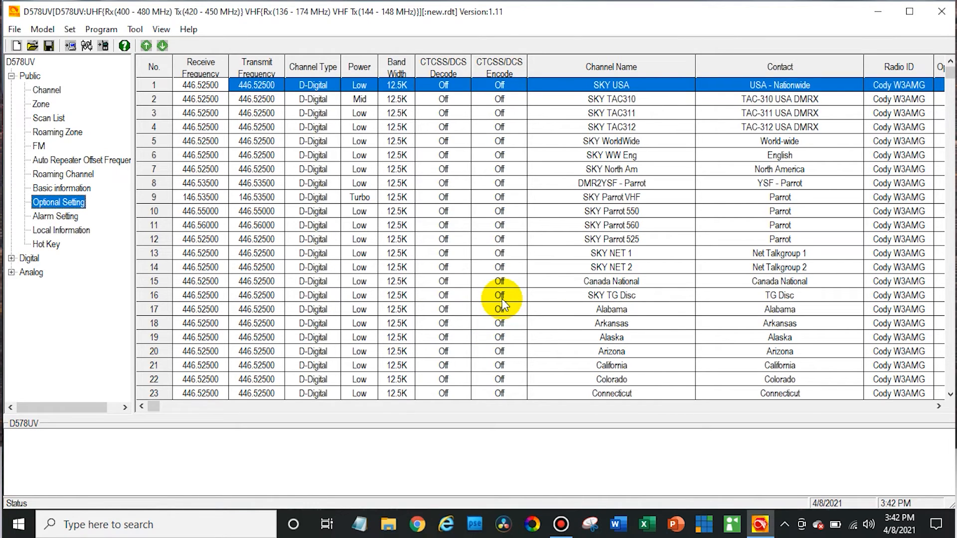